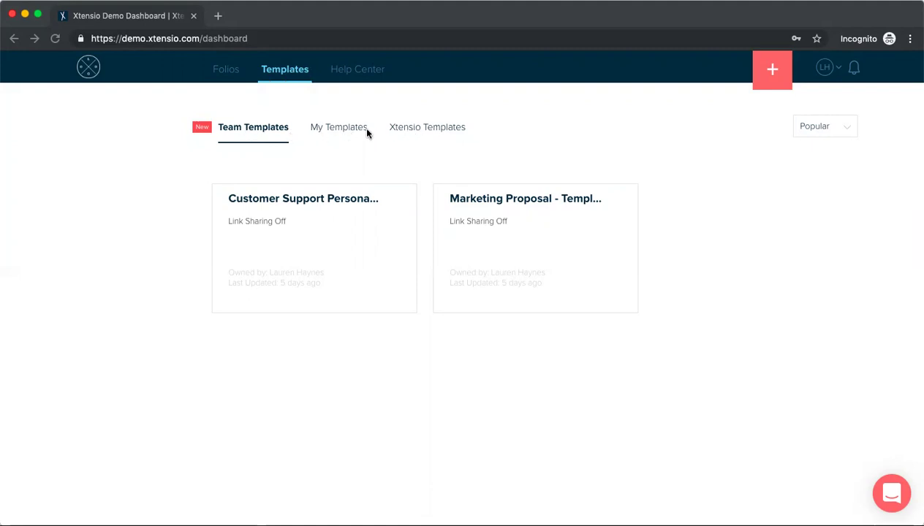
Show My Templates and the options menu for the Client A Header & Footer template.
left_click(348, 130)
mouse_move(314, 186)
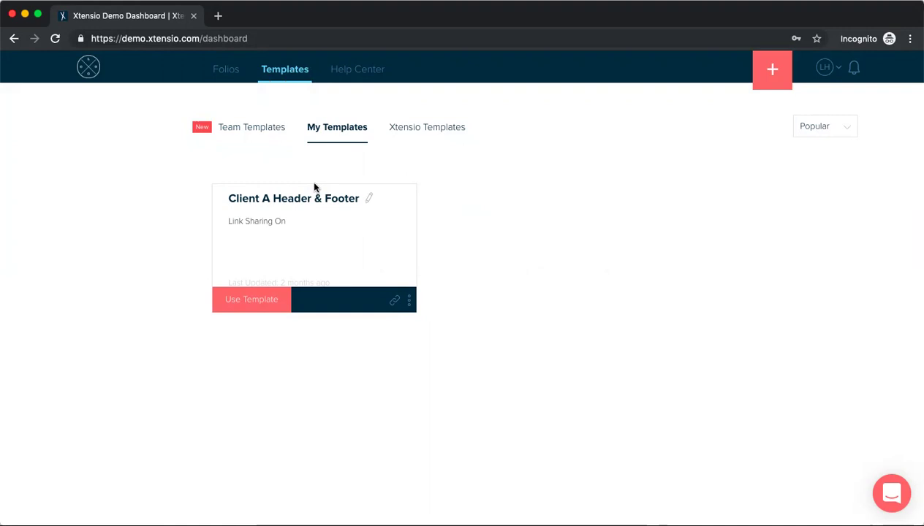
left_click(407, 301)
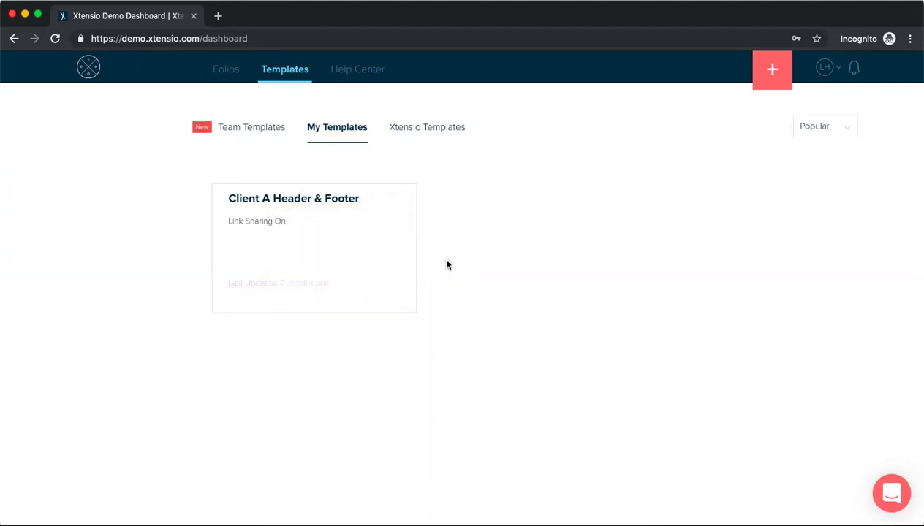
left_click(223, 73)
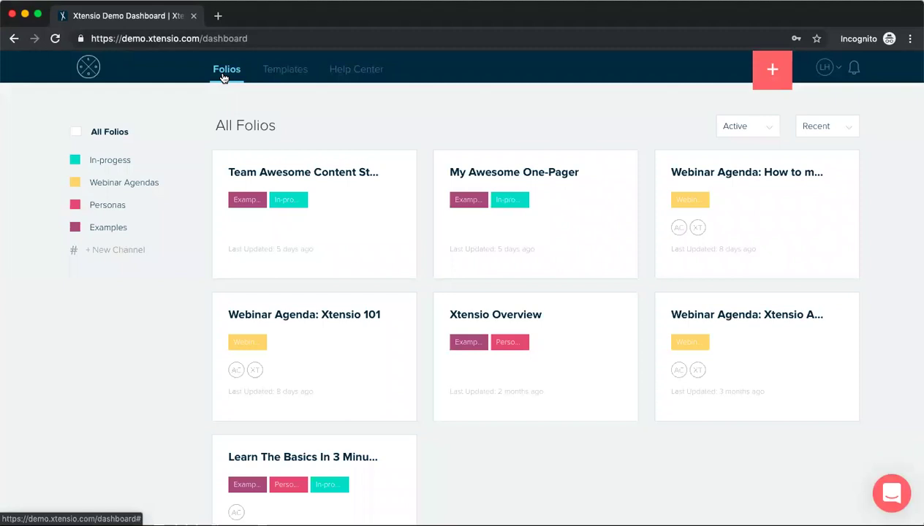
scroll(421, 234, "down", 1)
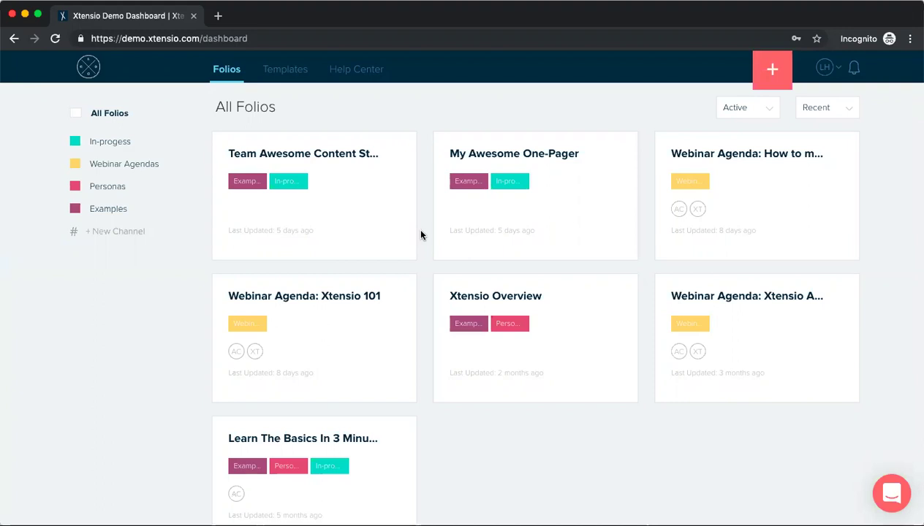
mouse_move(242, 178)
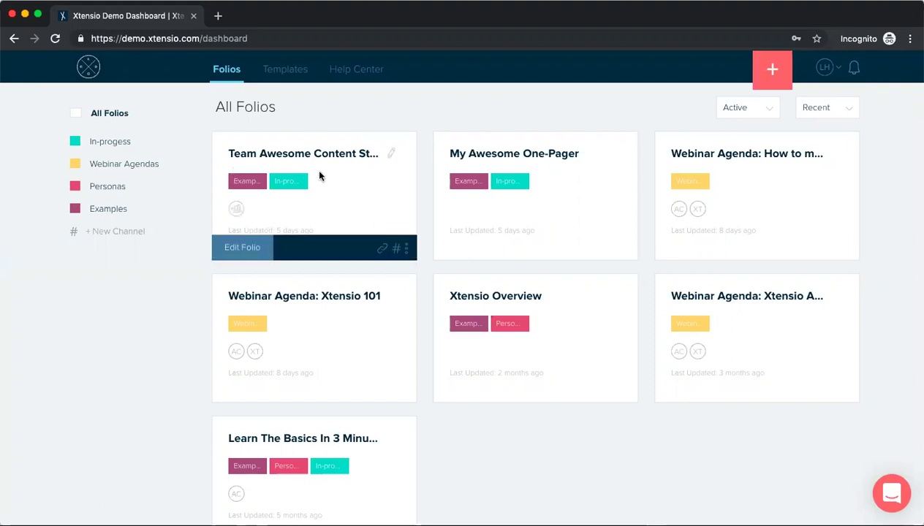
left_click(401, 149)
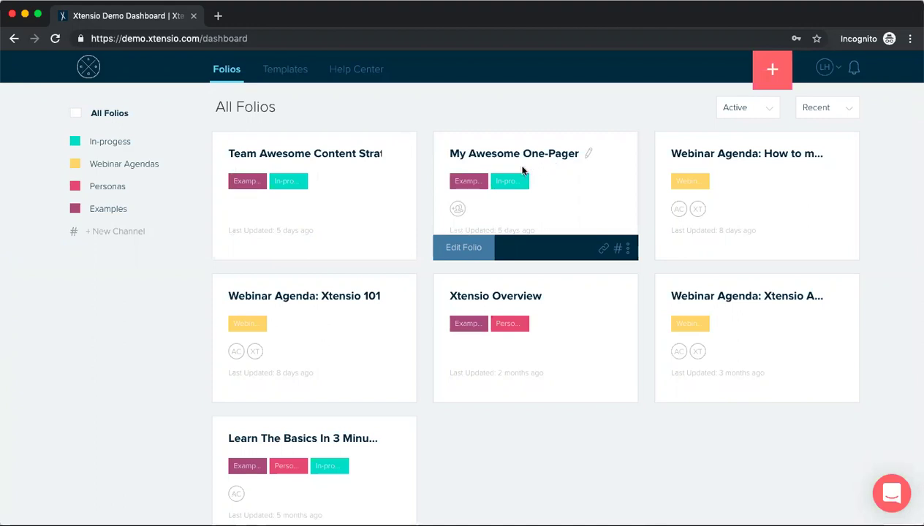
mouse_move(404, 236)
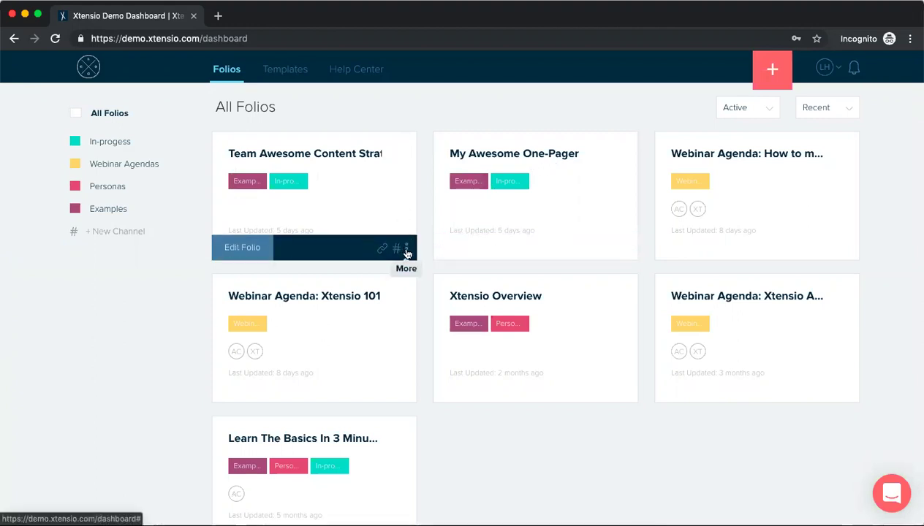
Save the Team Awesome Content Strategy folio as template 'Client Content Strategy - Template', replacing 'Team Awesome' with 'Client'.
left_click(406, 252)
left_click(337, 203)
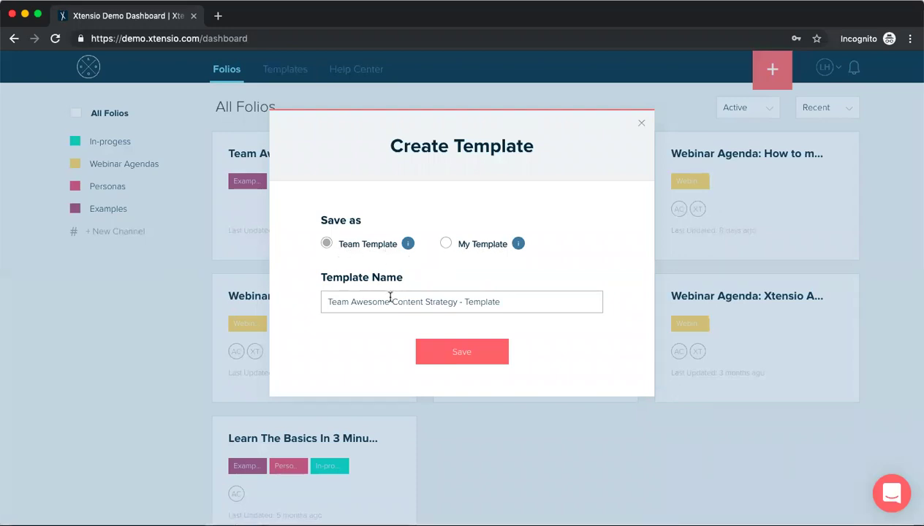
left_click_drag(389, 301, 328, 301)
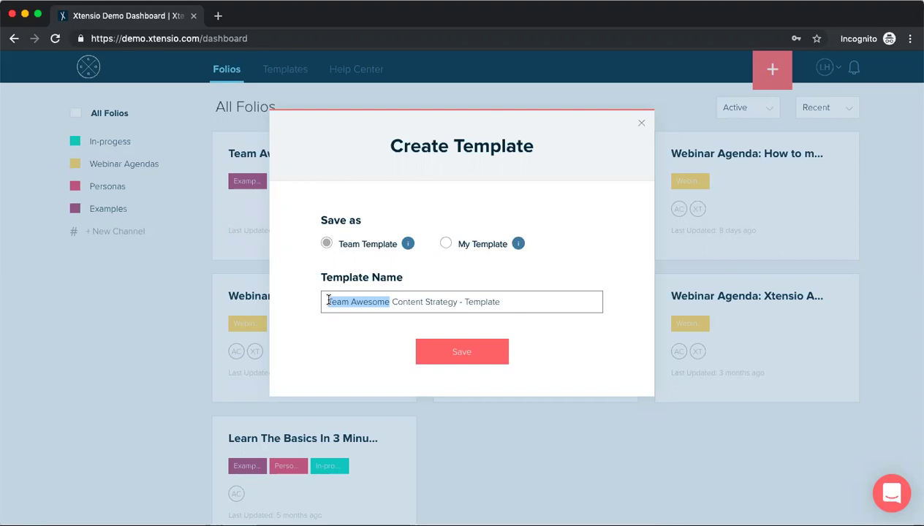
key("BackSpace")
type("Client")
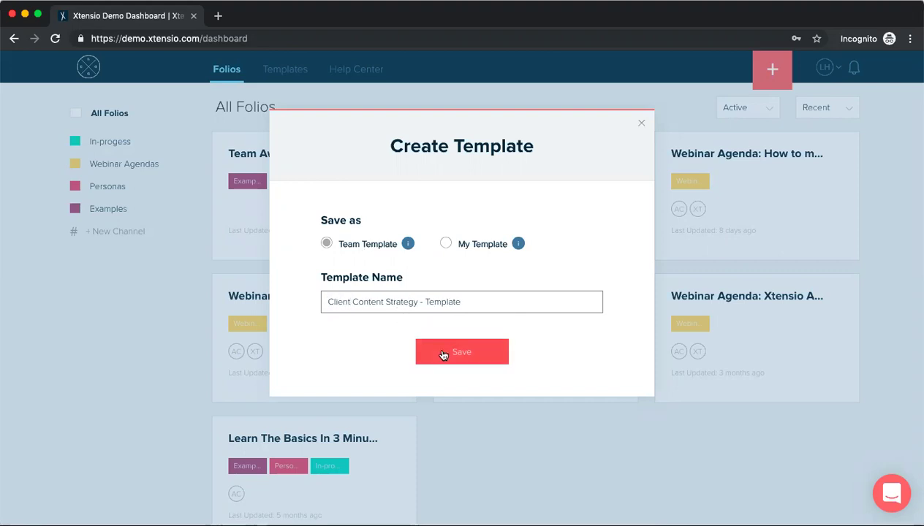
left_click(443, 351)
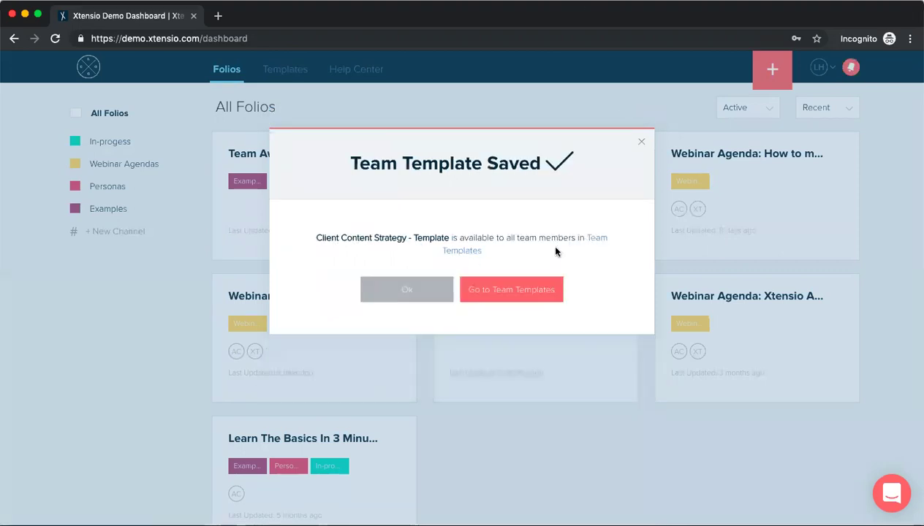
left_click(385, 301)
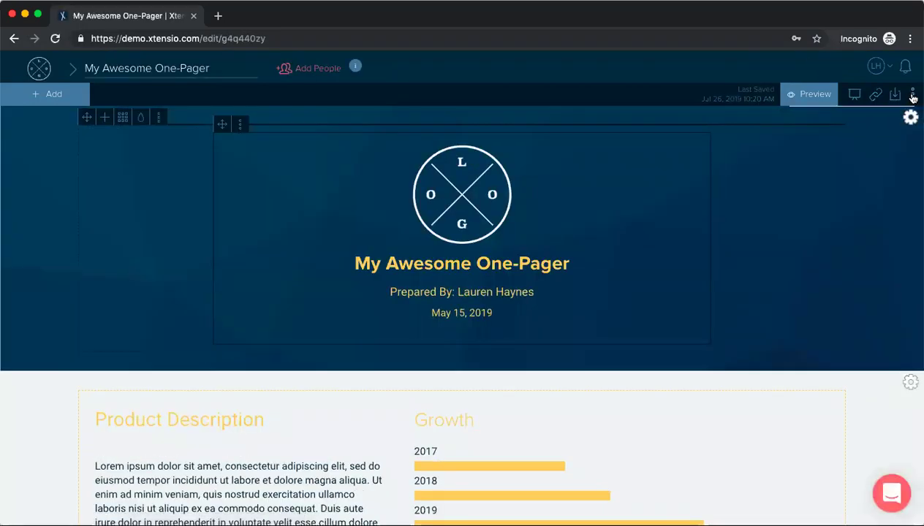
Save the My Awesome One-Pager as template 'Client One-Pager - Template', replacing 'My Awesome' with 'Client'.
left_click(911, 95)
left_click(834, 184)
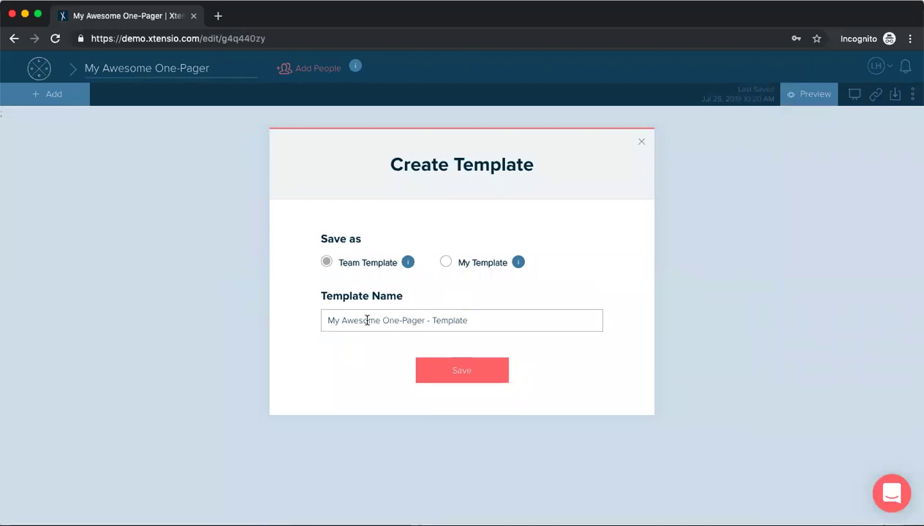
left_click_drag(375, 320, 313, 320)
type("Client")
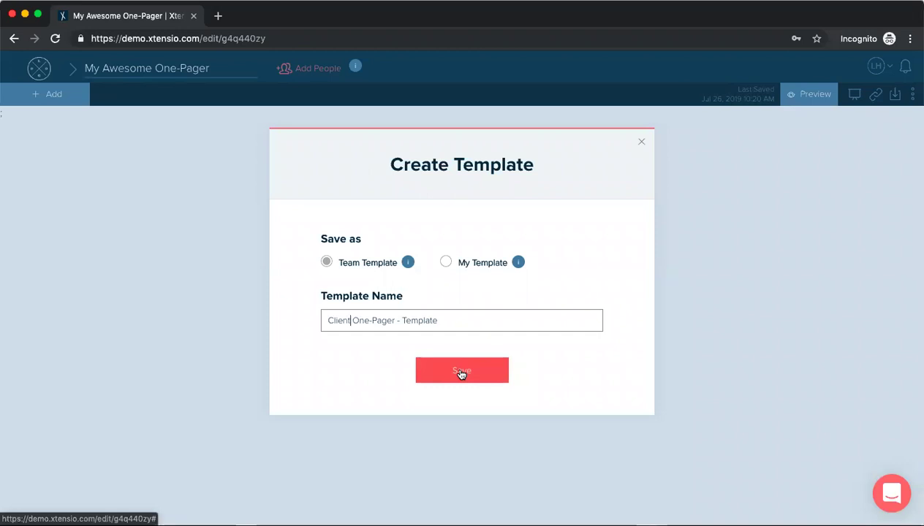
left_click(457, 373)
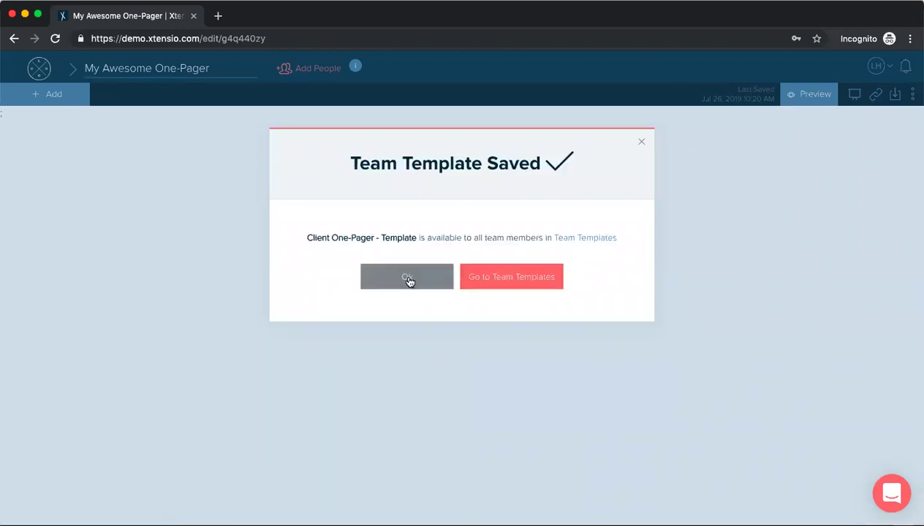
left_click(407, 278)
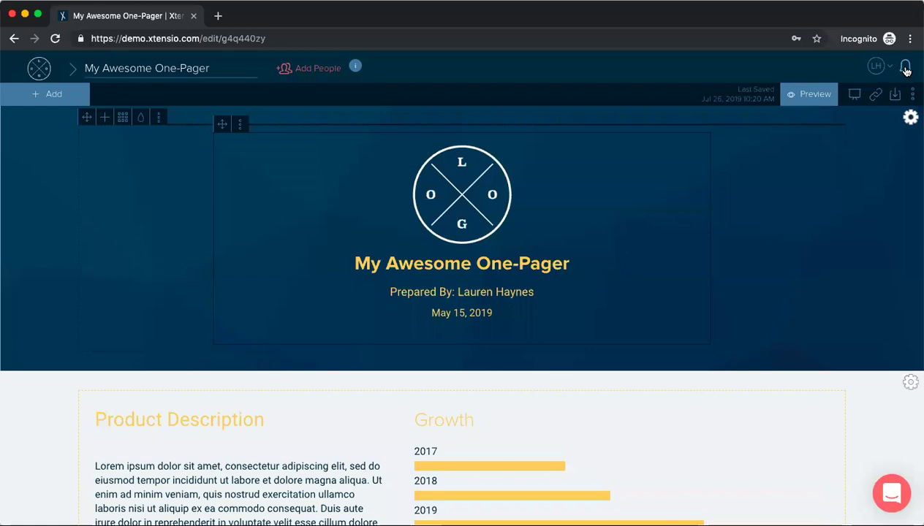
Go to the Xtensio Demo Team Templates list from the newest notification.
left_click(906, 68)
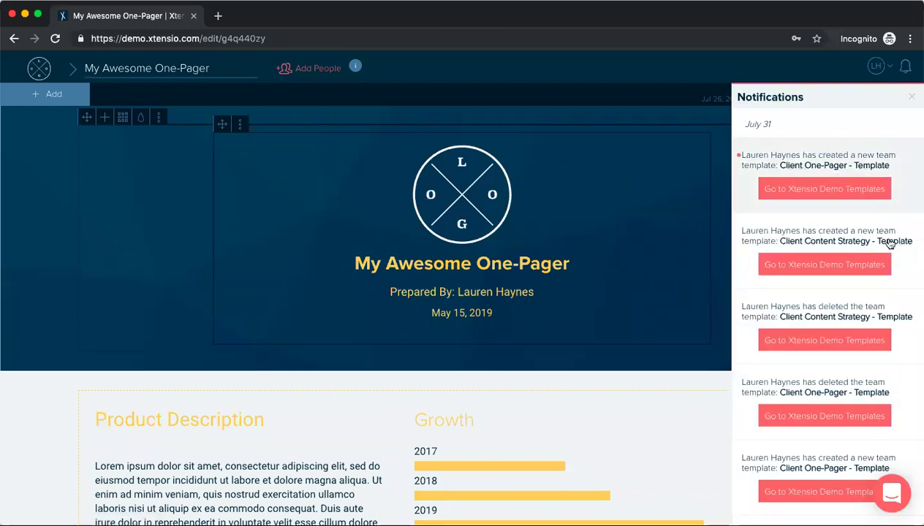
left_click(831, 197)
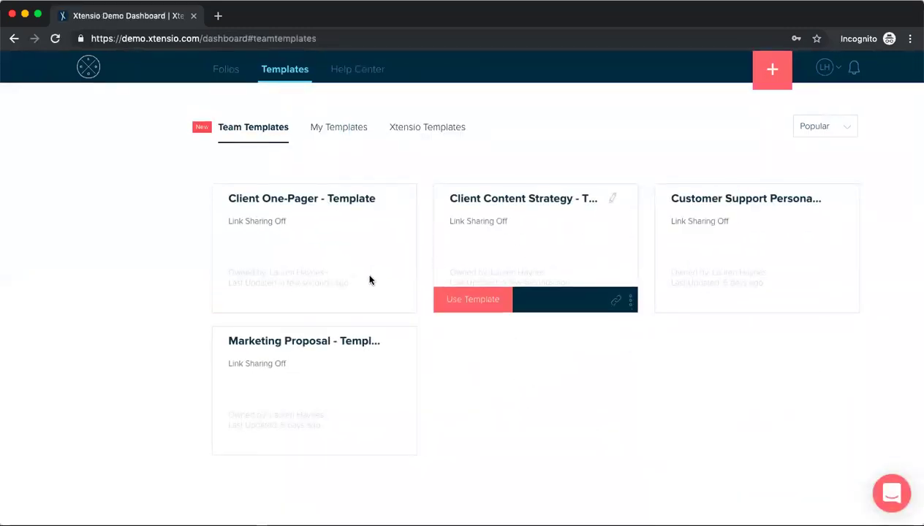
left_click(253, 301)
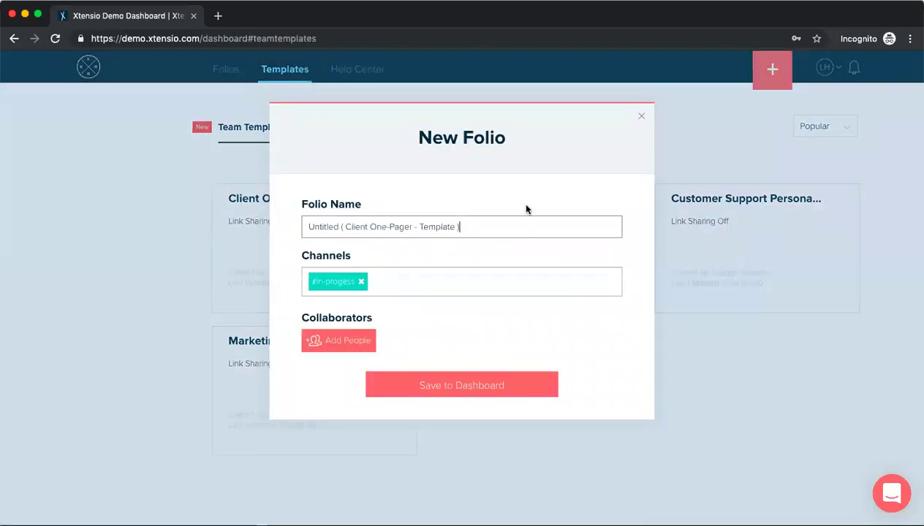
left_click(641, 119)
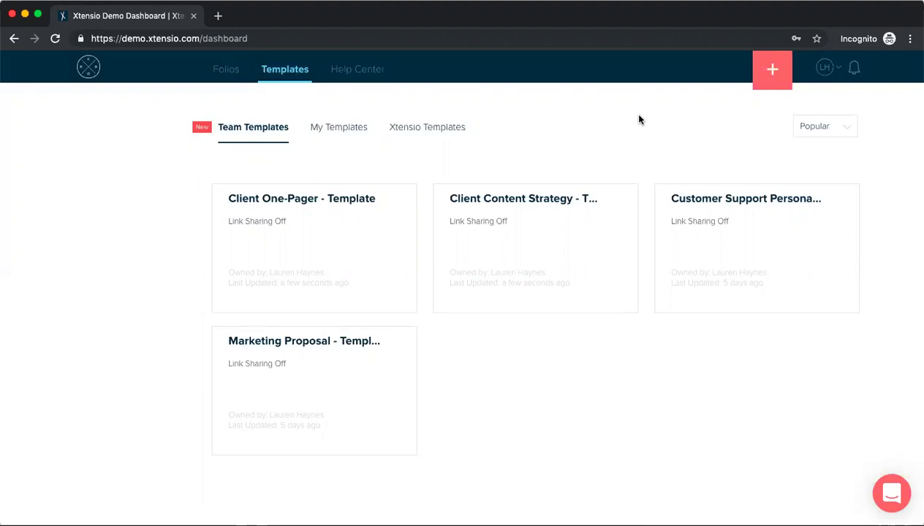
Turn on public link sharing for the Client One-Pager template.
mouse_move(274, 207)
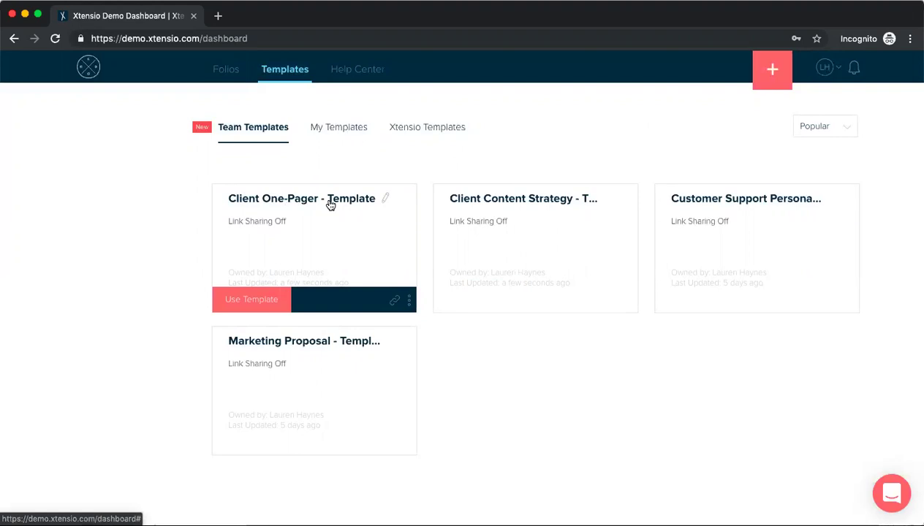
left_click(395, 302)
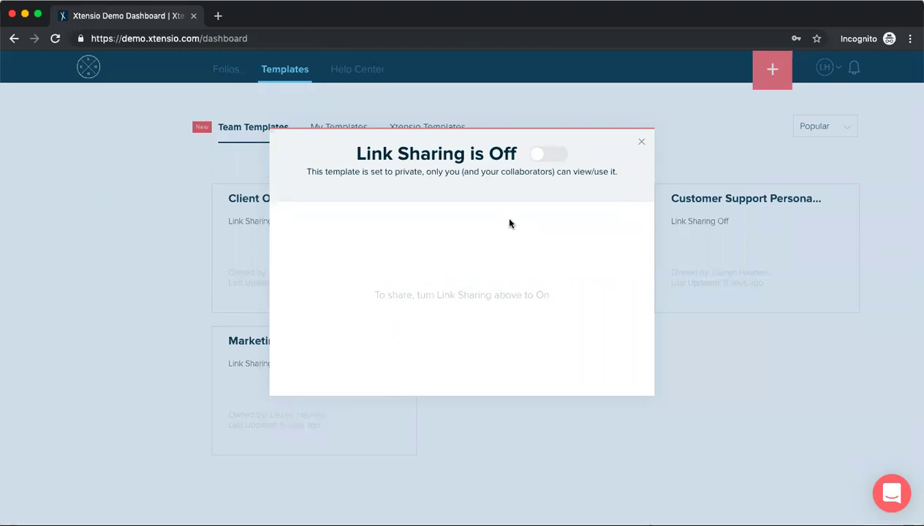
left_click(560, 162)
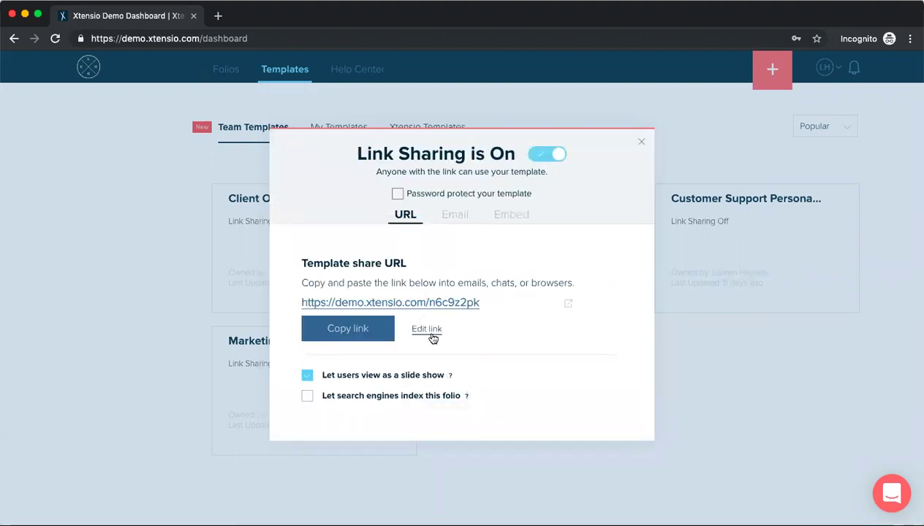
Replace the share link ending n6c9z2pk with 'one-pager-template'.
left_click(426, 329)
left_click_drag(497, 303, 432, 304)
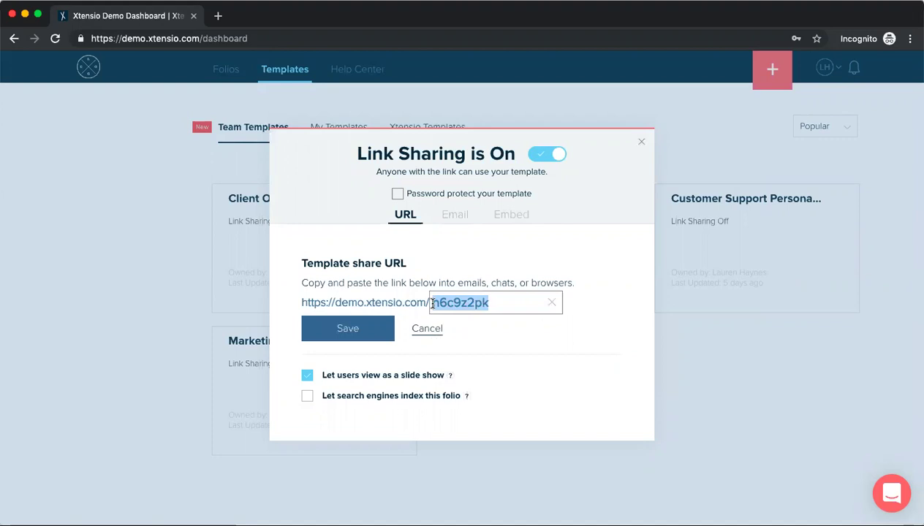
type("one-pager-")
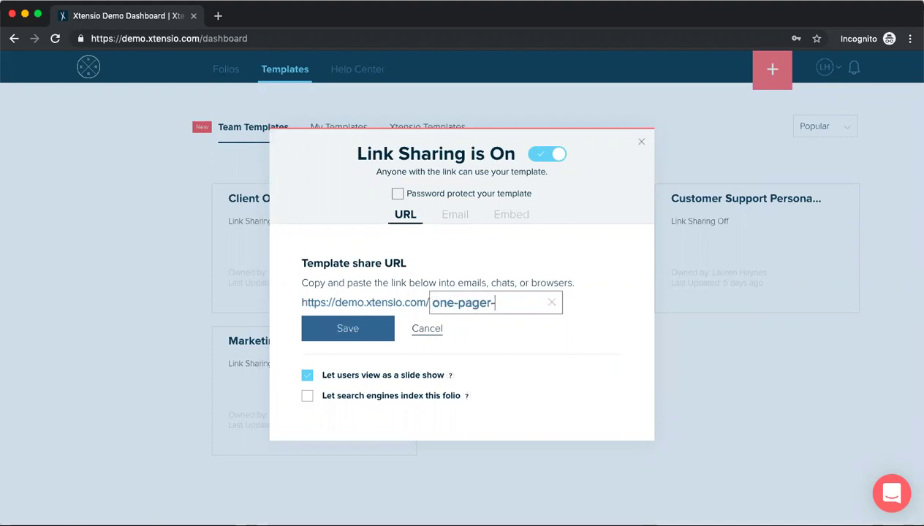
type("template")
Save the demo.xtensio.com/one-pager-template link and review its public page before closing it.
left_click(395, 334)
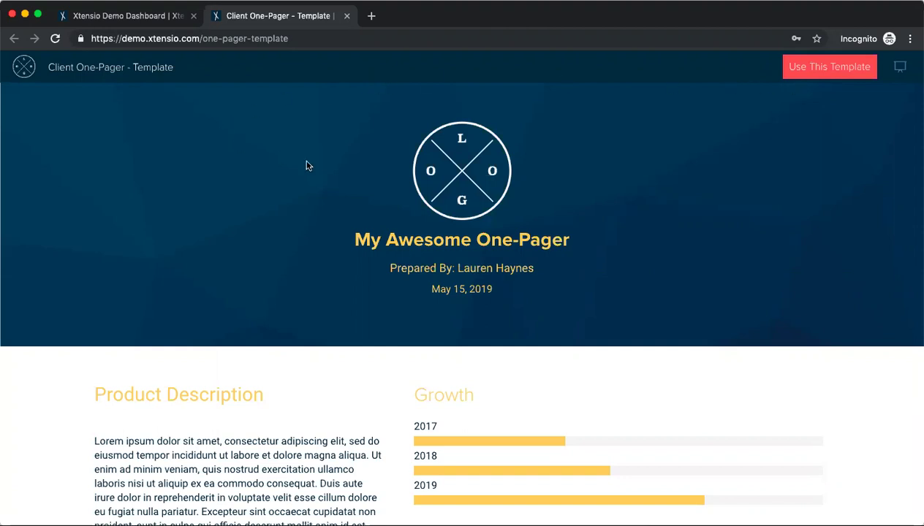
scroll(307, 166, "down", 6)
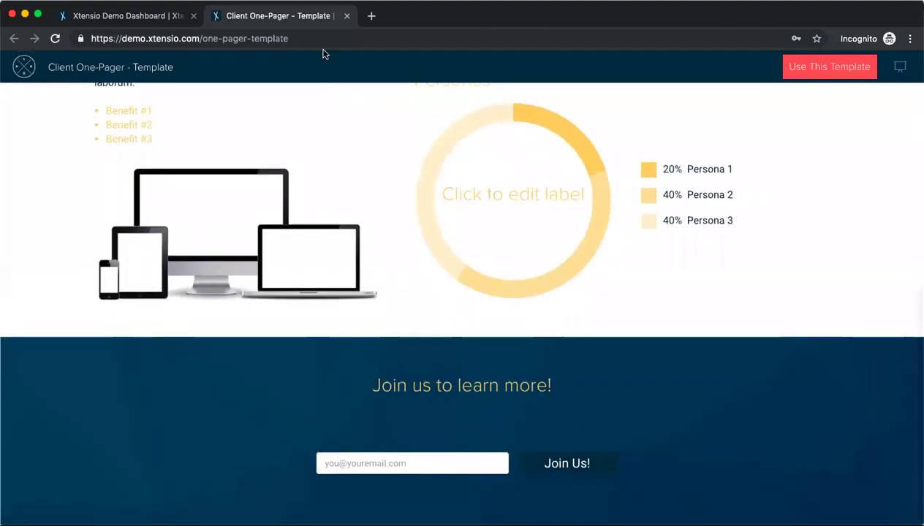
left_click(346, 16)
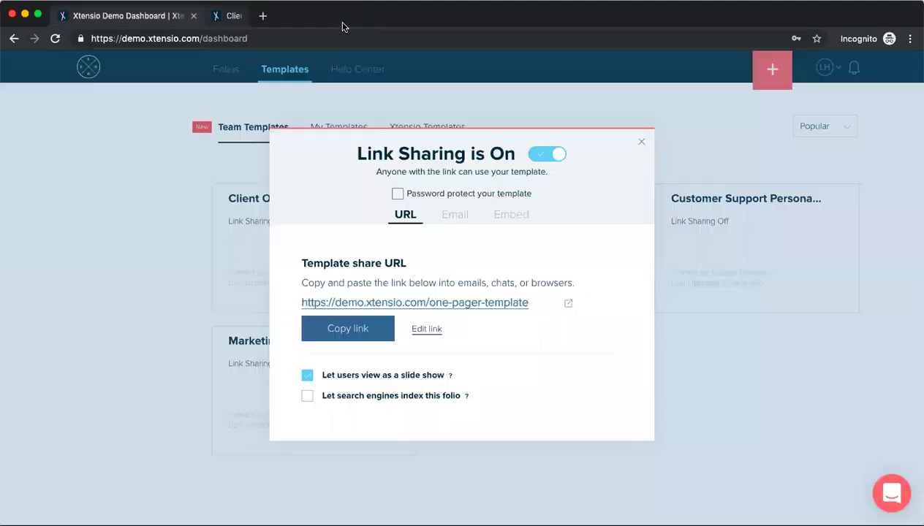
Close link sharing and check the Client One-Pager stats: public, 0 uses, 0 public views.
left_click(641, 142)
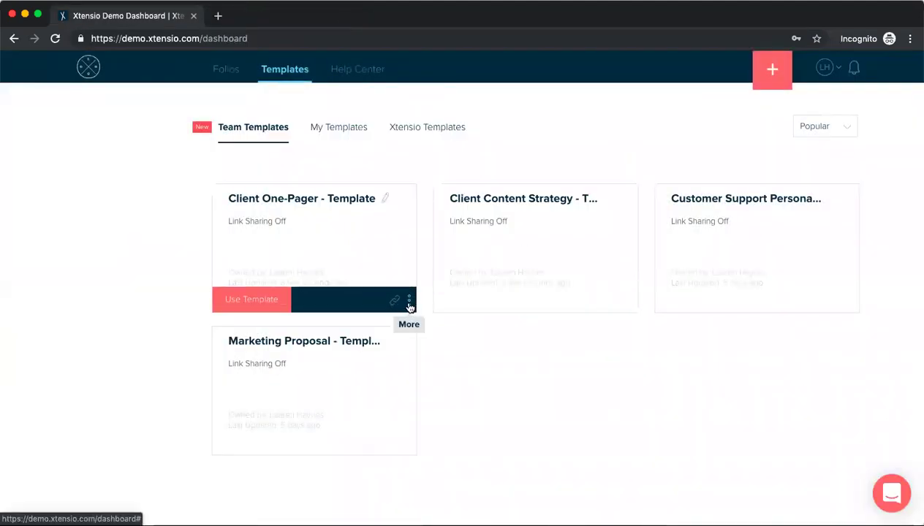
left_click(409, 305)
left_click(323, 216)
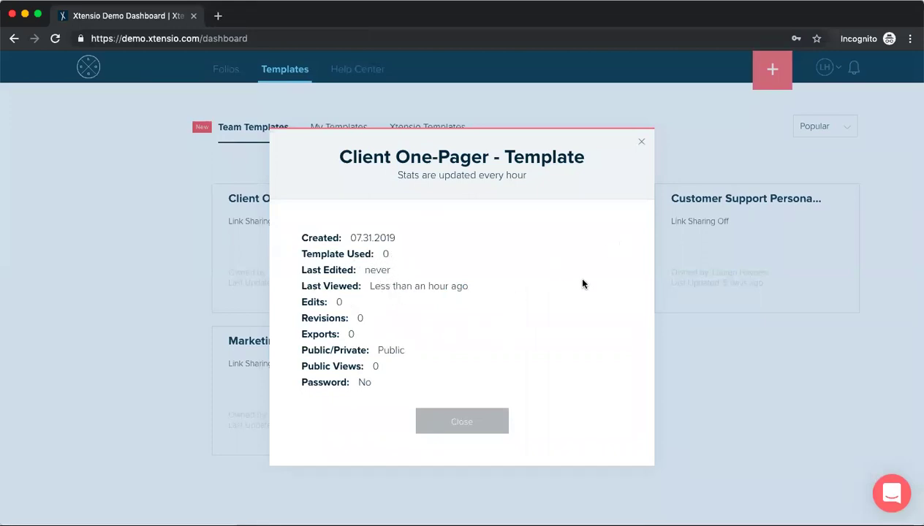
left_click(472, 422)
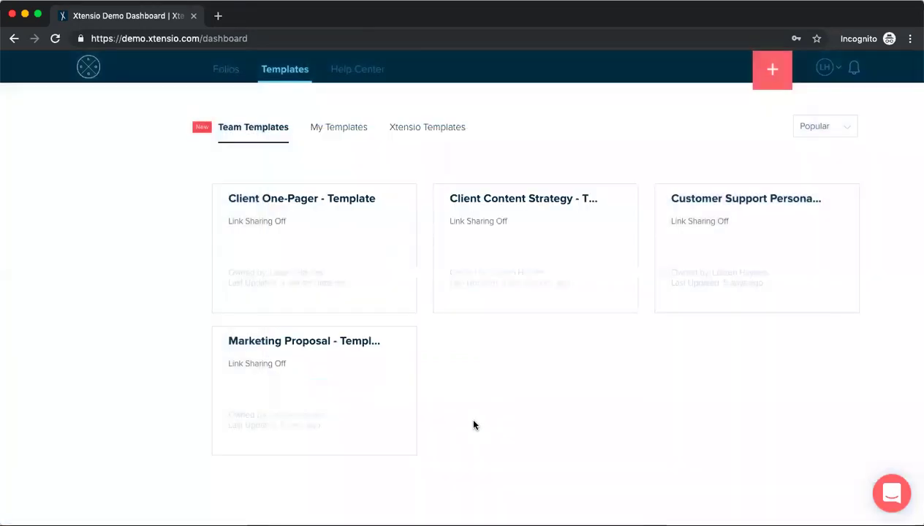